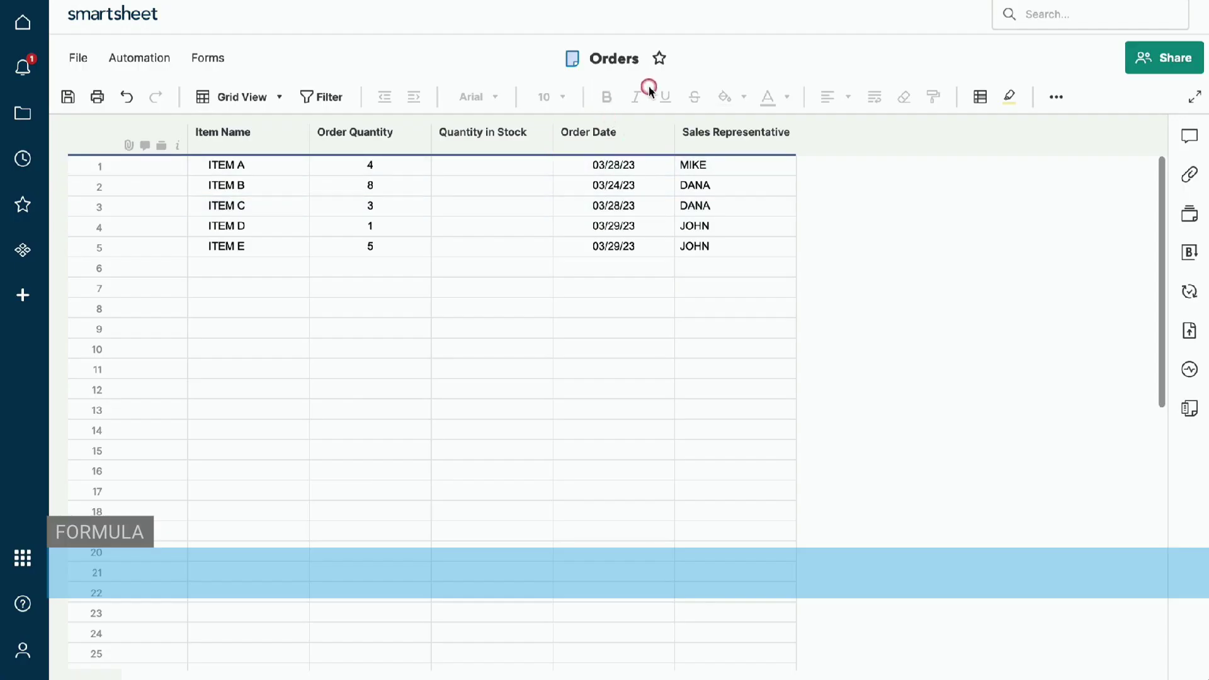
Step: Enter =VLOOKUP( in ITEM A's Quantity in Stock cell using the function autocomplete
click(525, 165)
text(=)
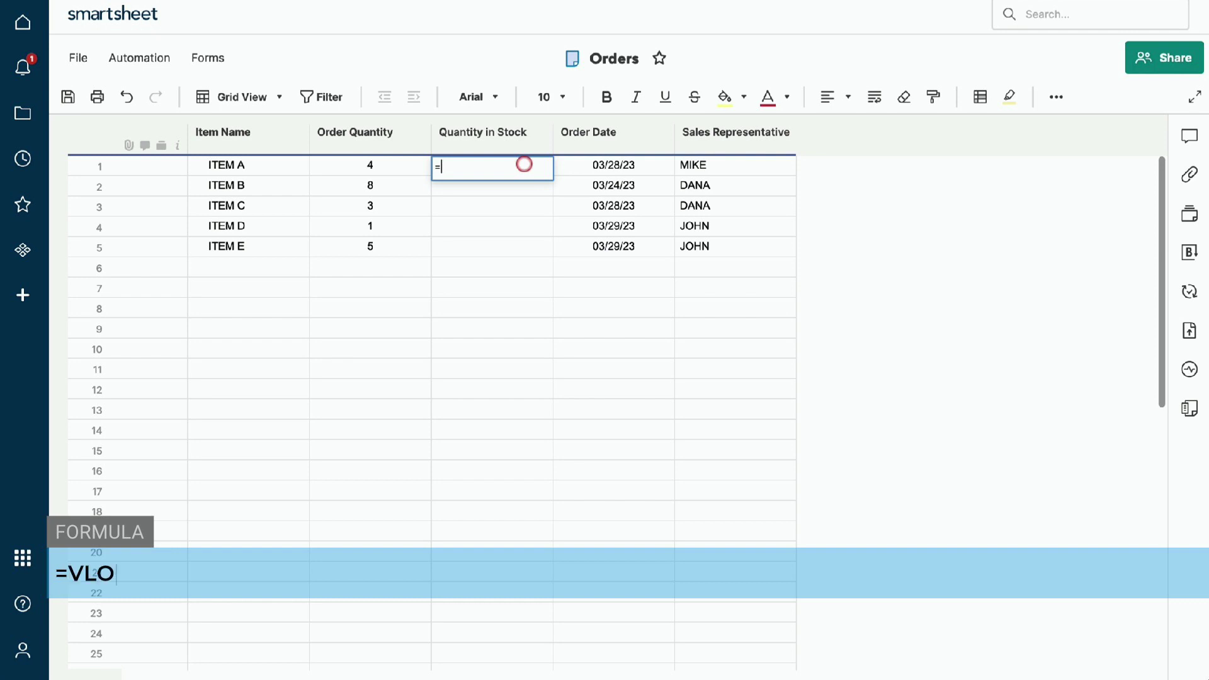
text(VLOOKUP)
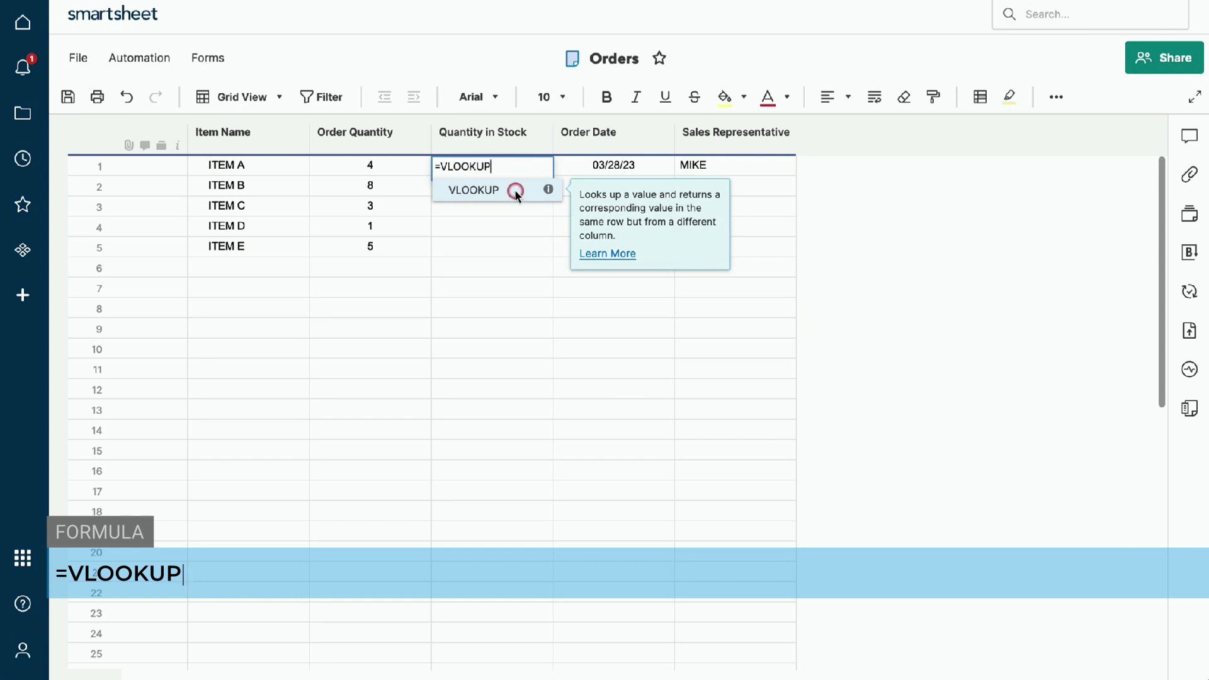
click(515, 189)
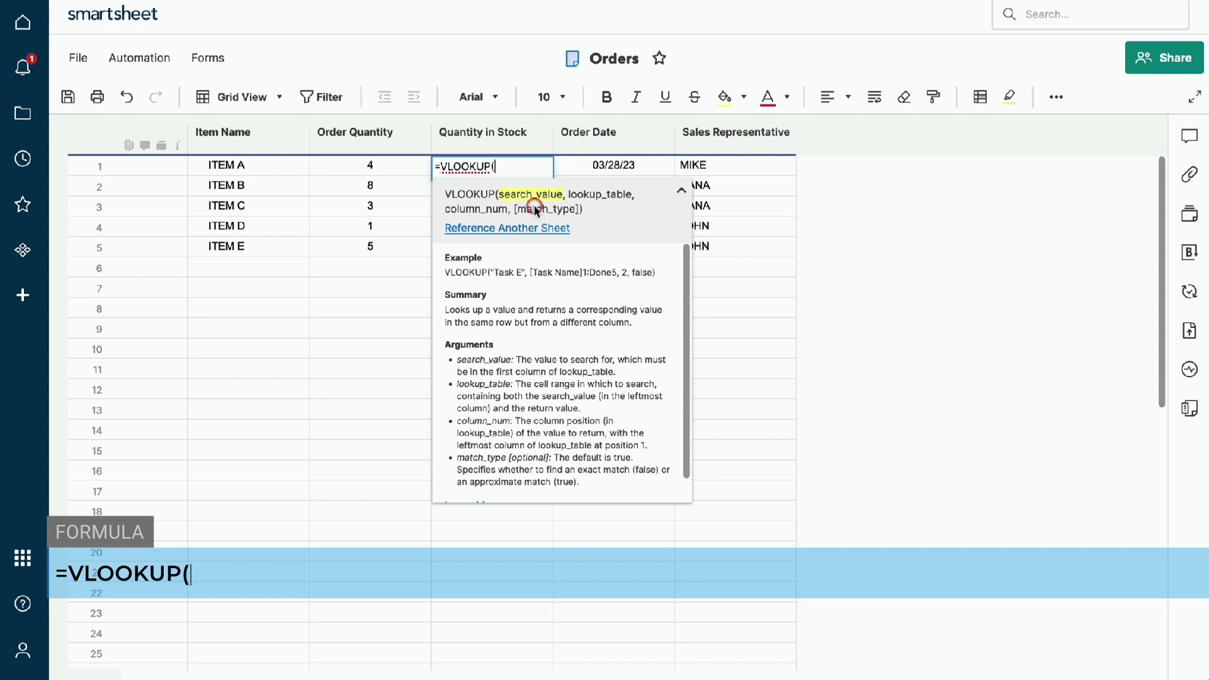
click(261, 134)
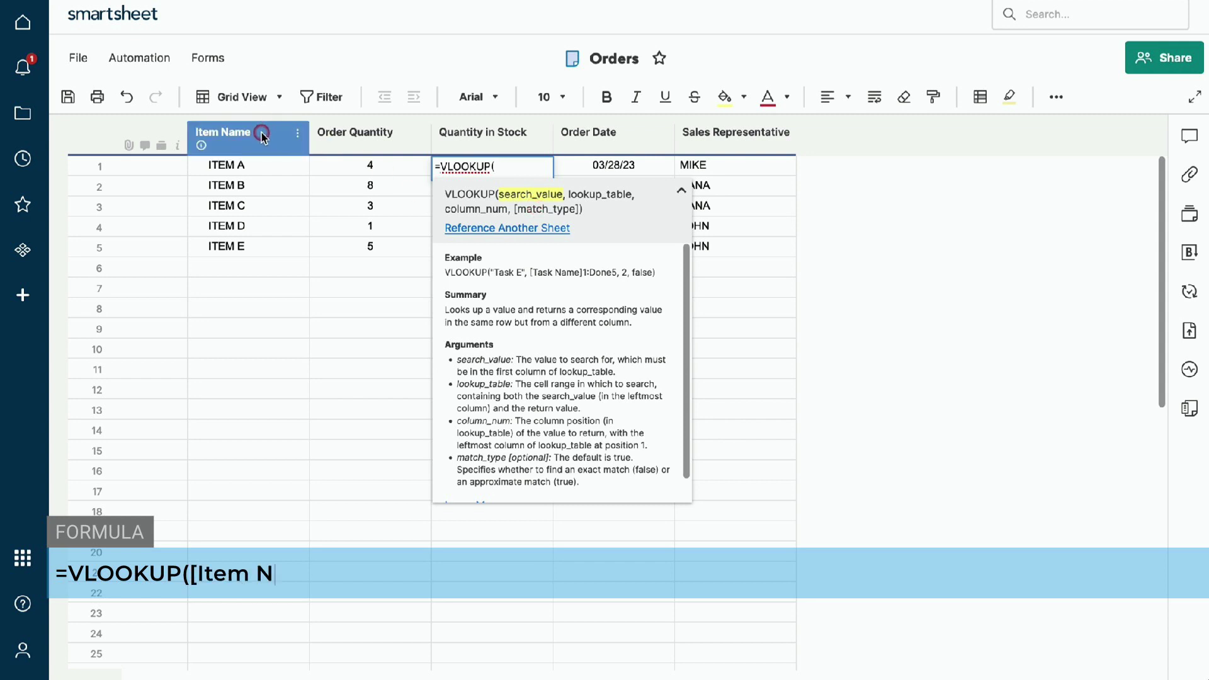
click(258, 167)
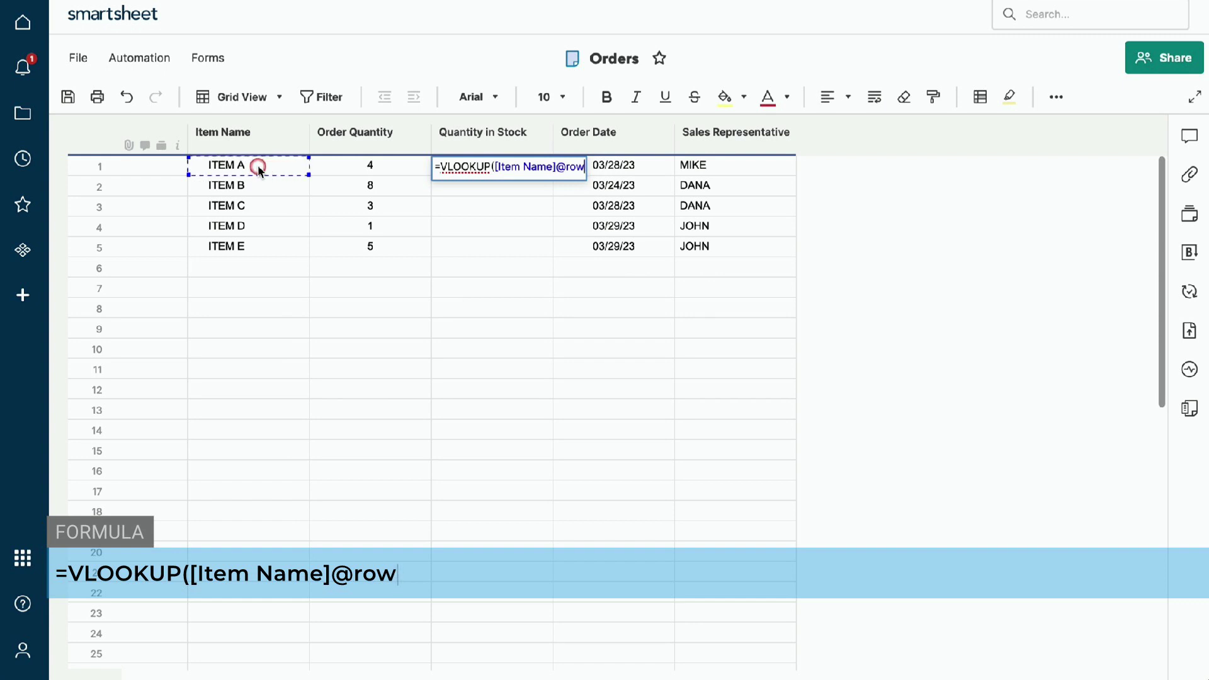
text(,)
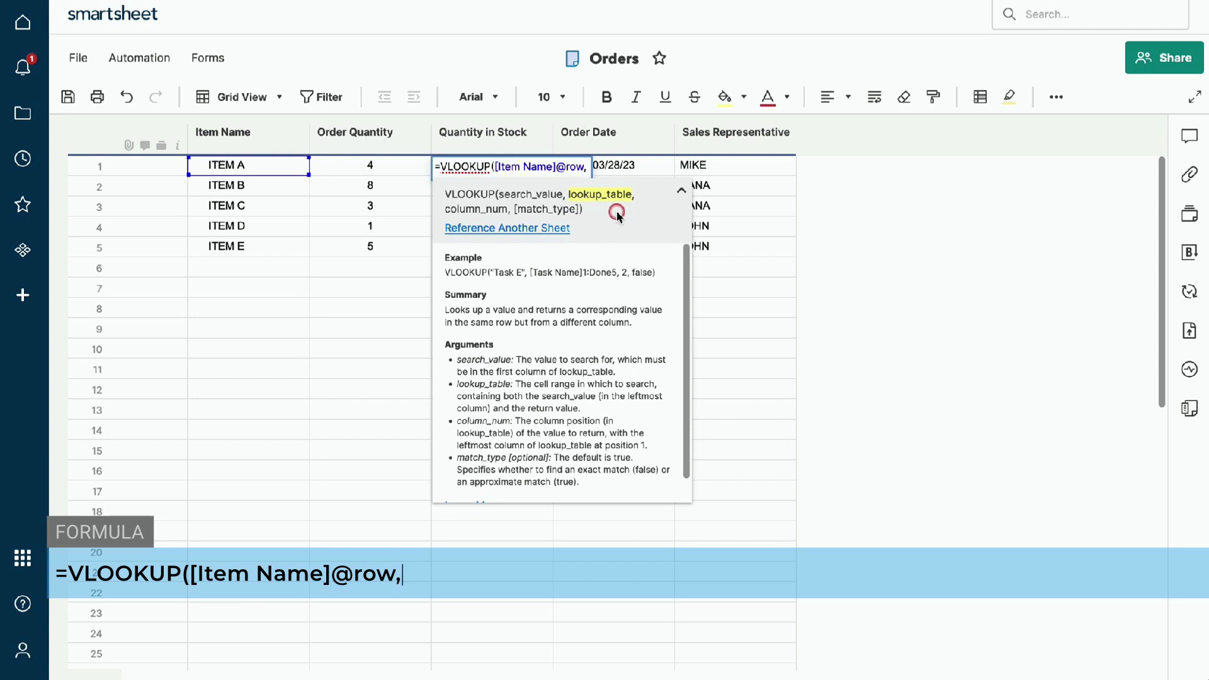
Step: Insert Inventory's Item Name through Quantity in Stock columns as cross-sheet reference 'Inventory Range 1'
click(548, 228)
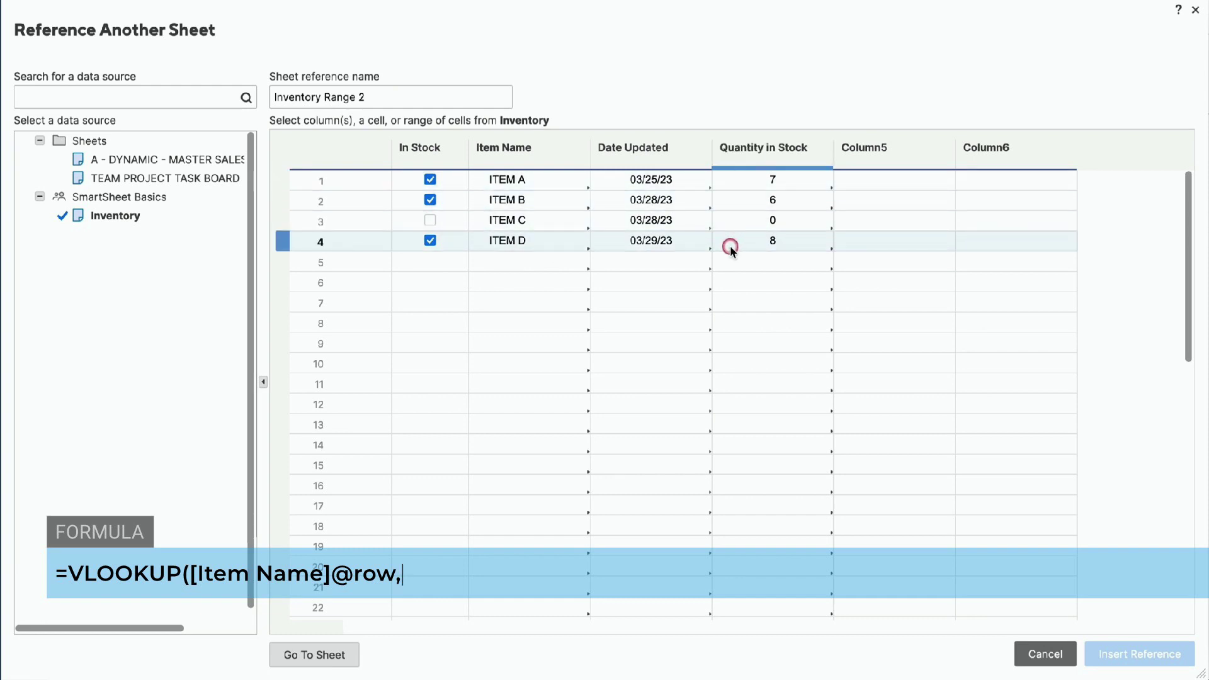
click(524, 160)
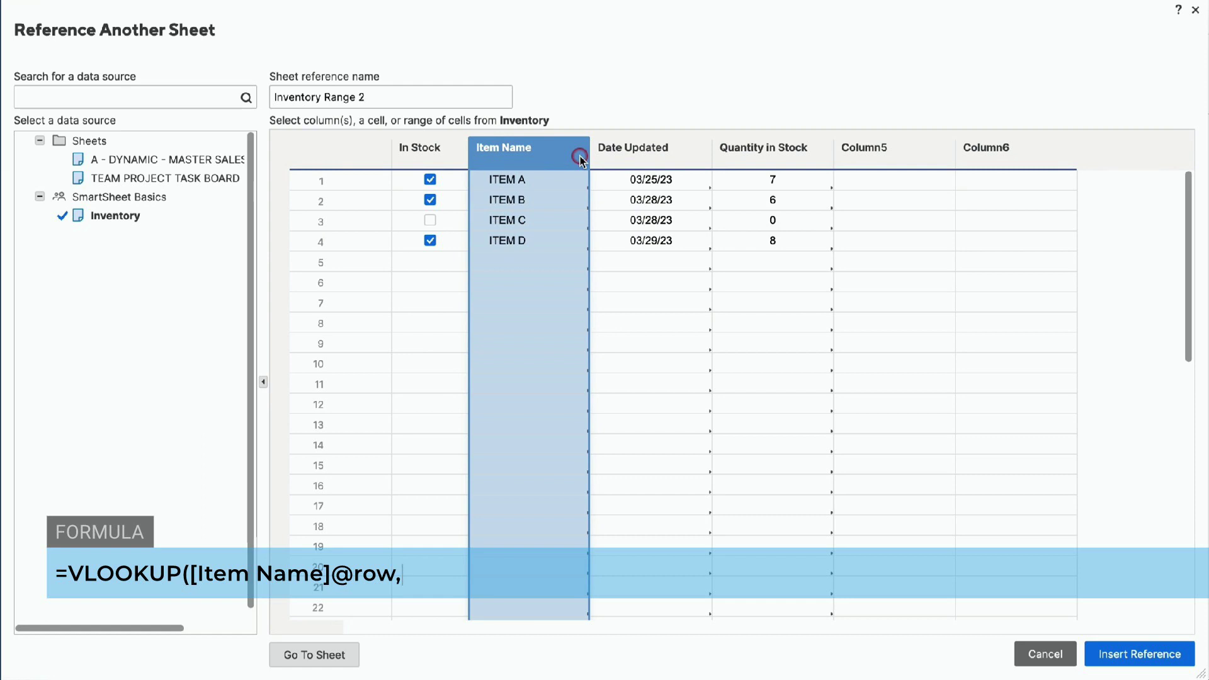
shift+click(738, 156)
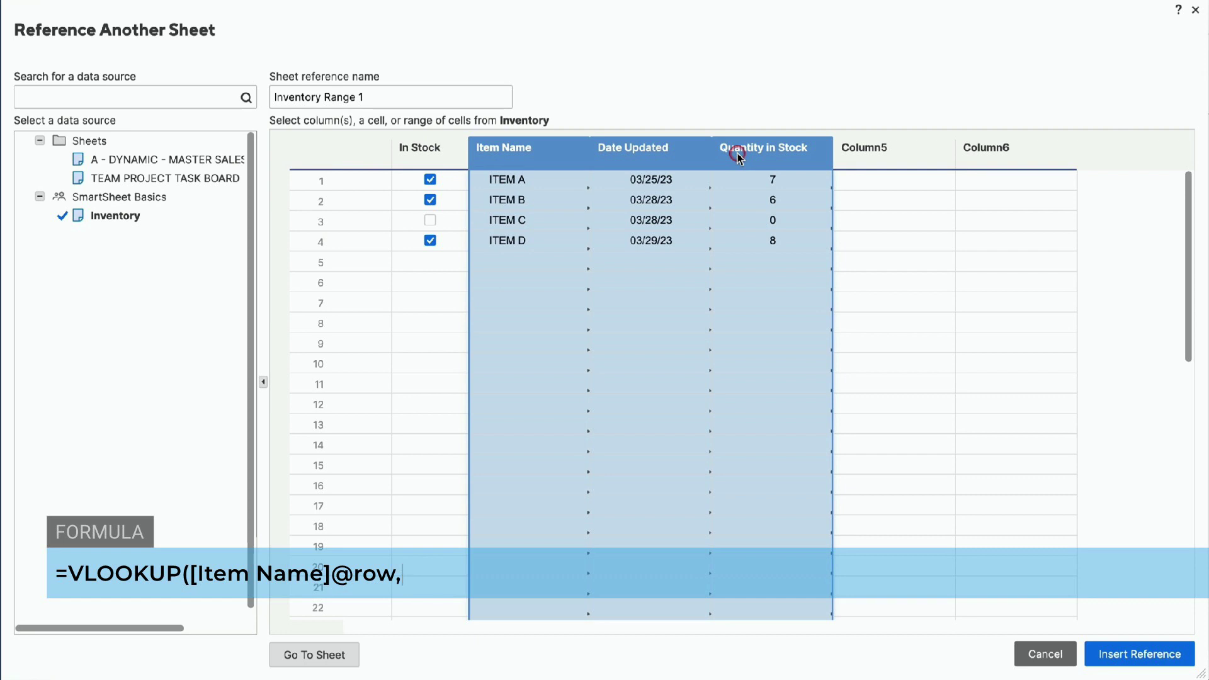
click(433, 103)
key(BackSpace)
text(2)
key(BackSpace)
text(1)
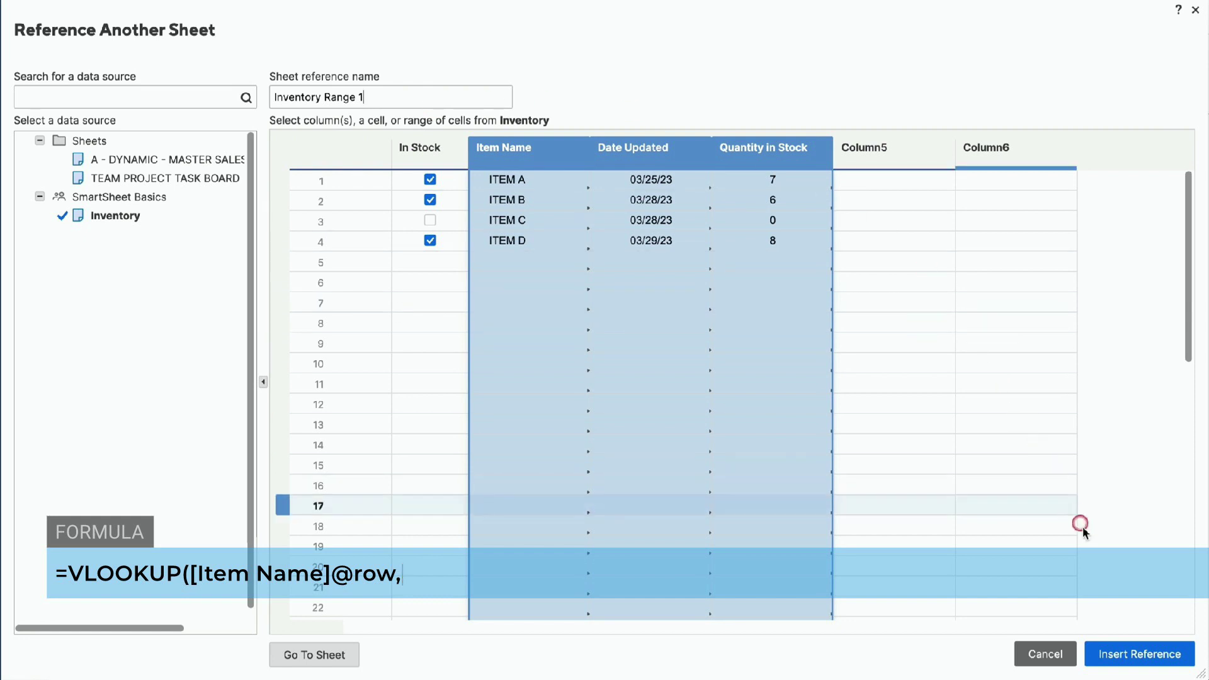
click(1108, 658)
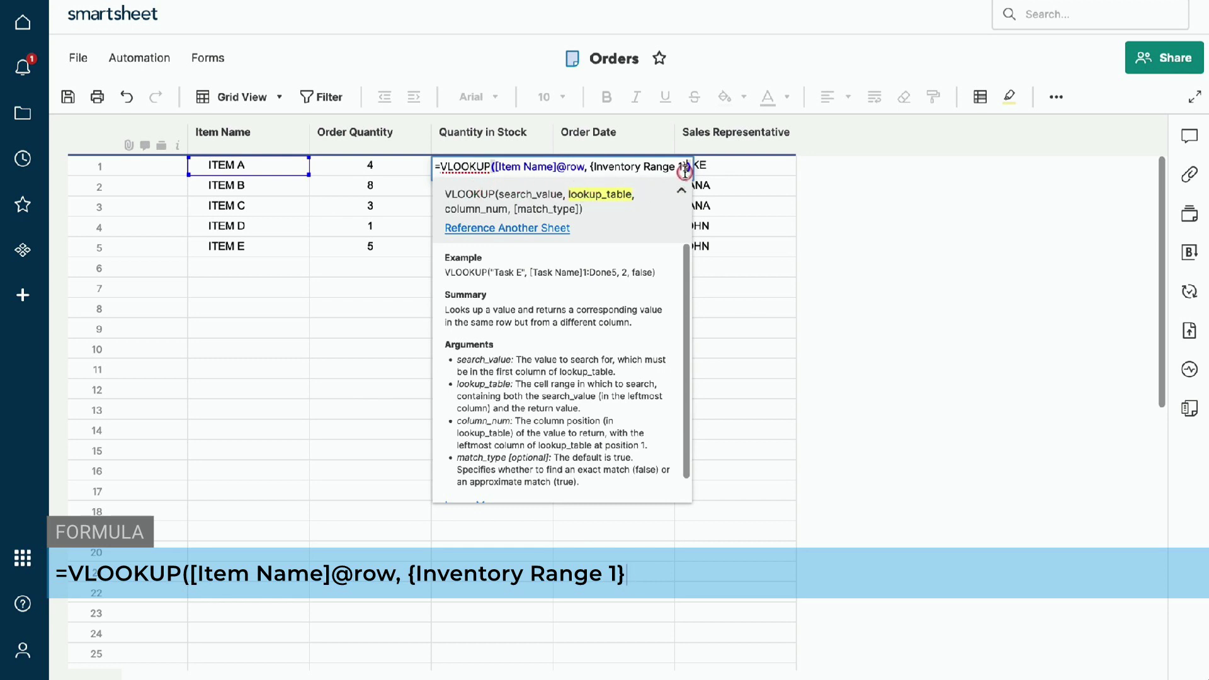
Step: Complete the VLOOKUP with column index 3 and FALSE, returning 7 for ITEM A
key(Left)
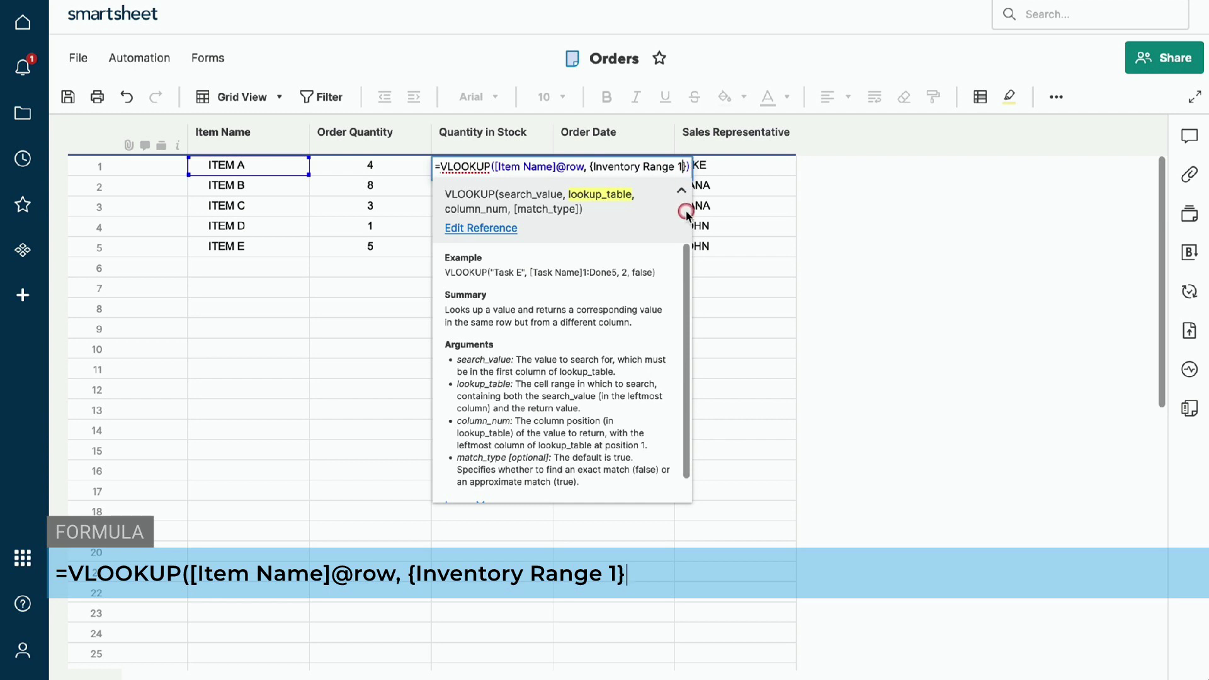
key(Right)
text(,)
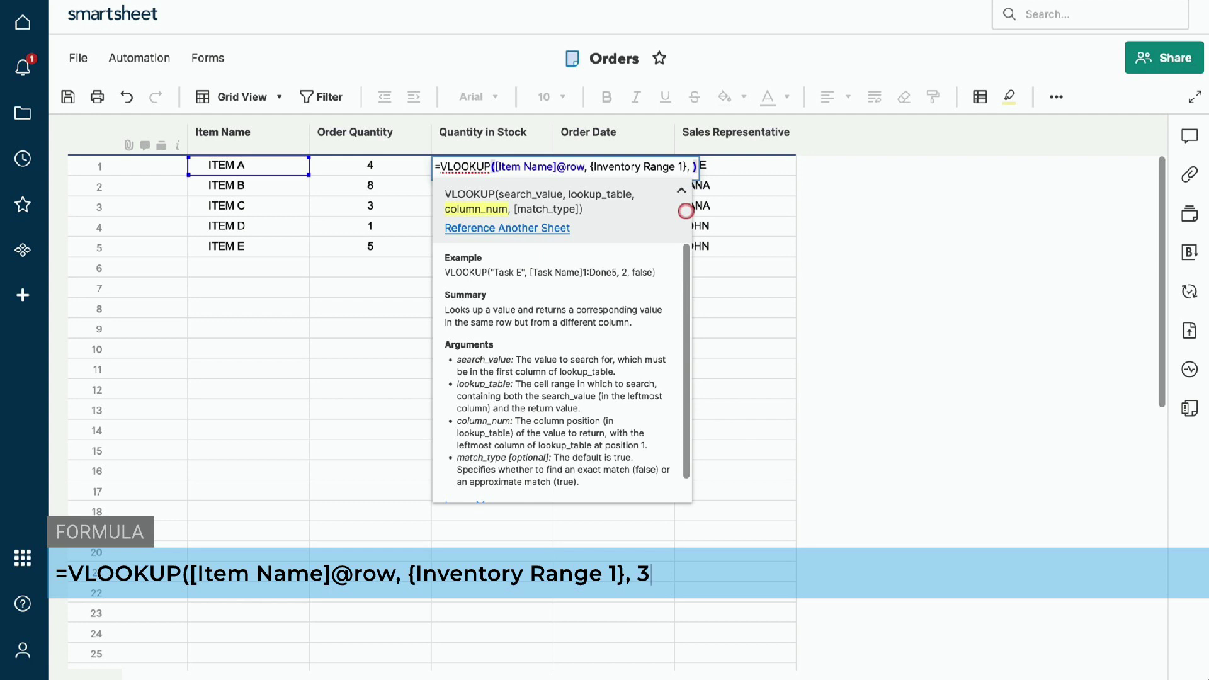
text(3,)
text(FALSE)
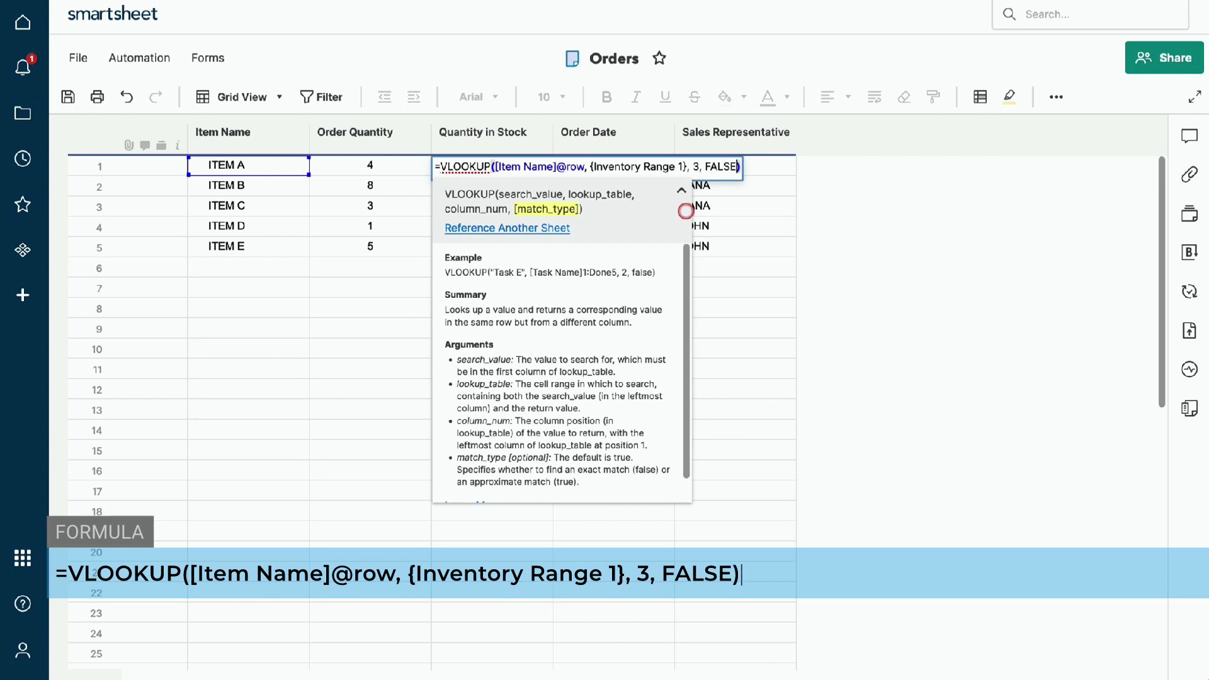
key(Return)
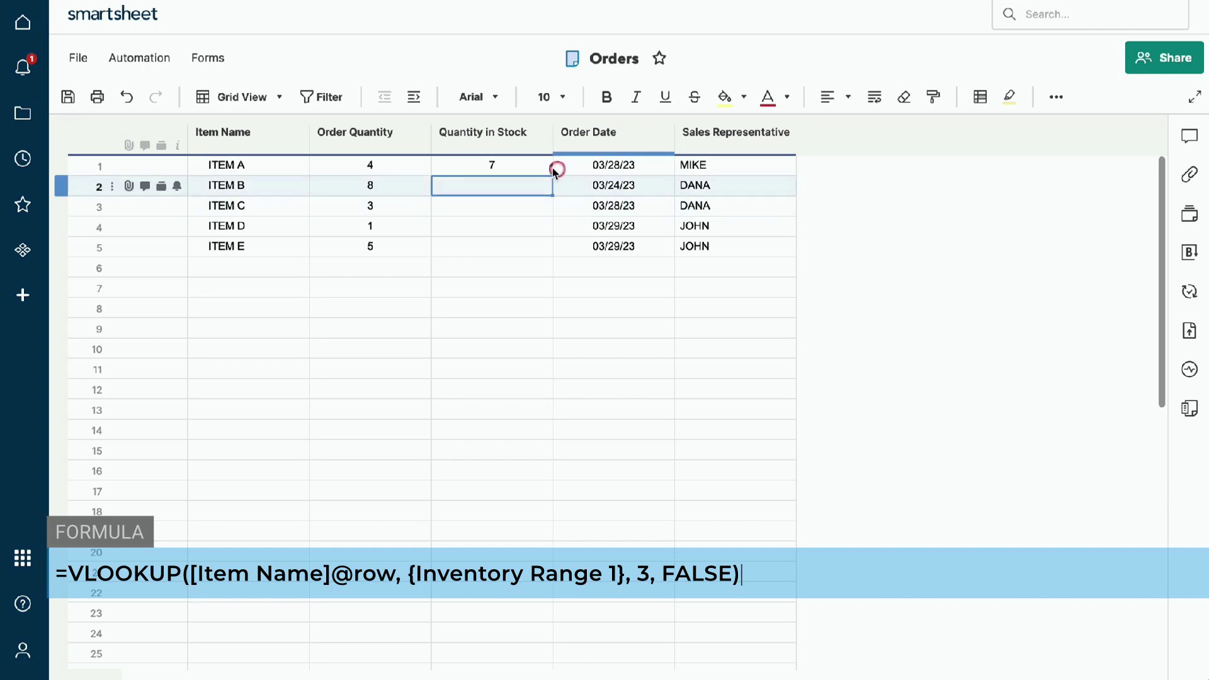
Step: Copy row 1's VLOOKUP into Quantity in Stock rows 2–5, yielding 6, 0, 8 and #NO MATCH
click(522, 165)
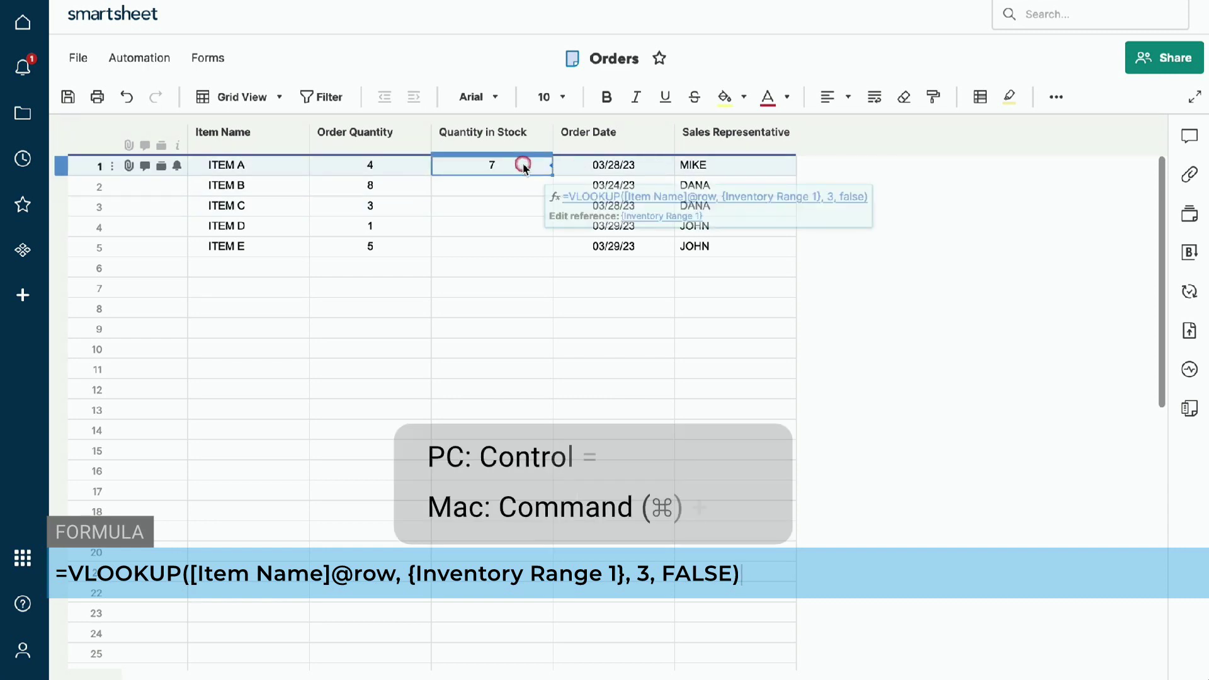
key(ctrl+c)
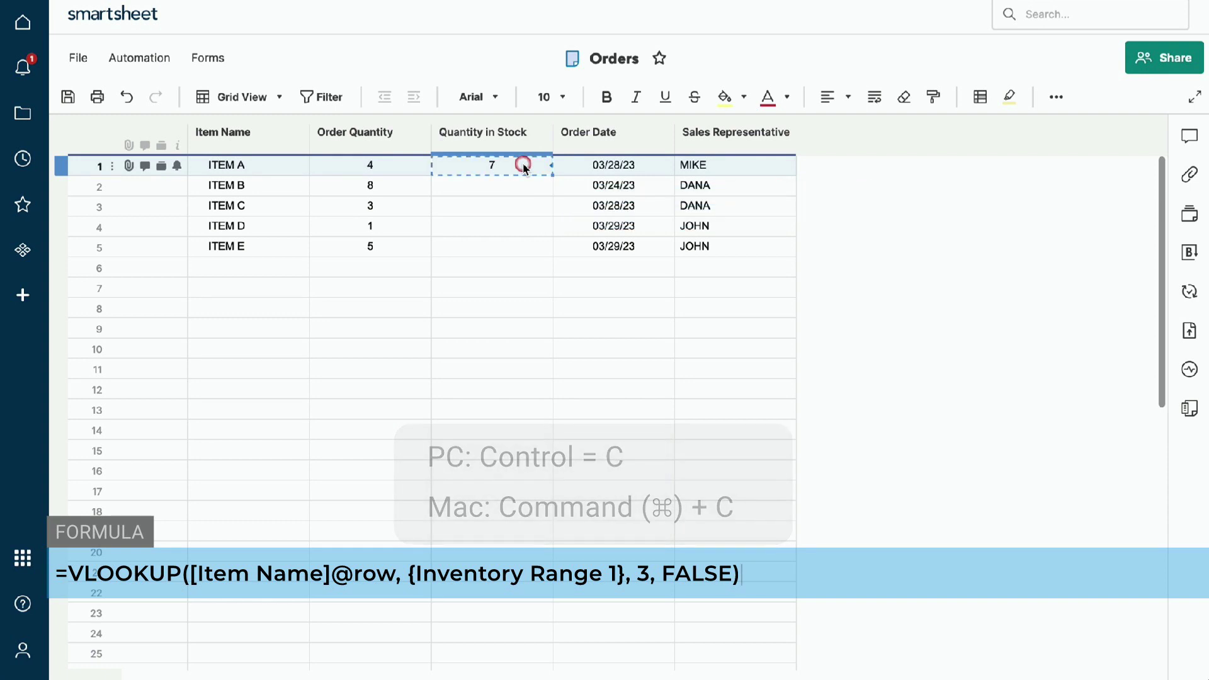
shift+click(516, 241)
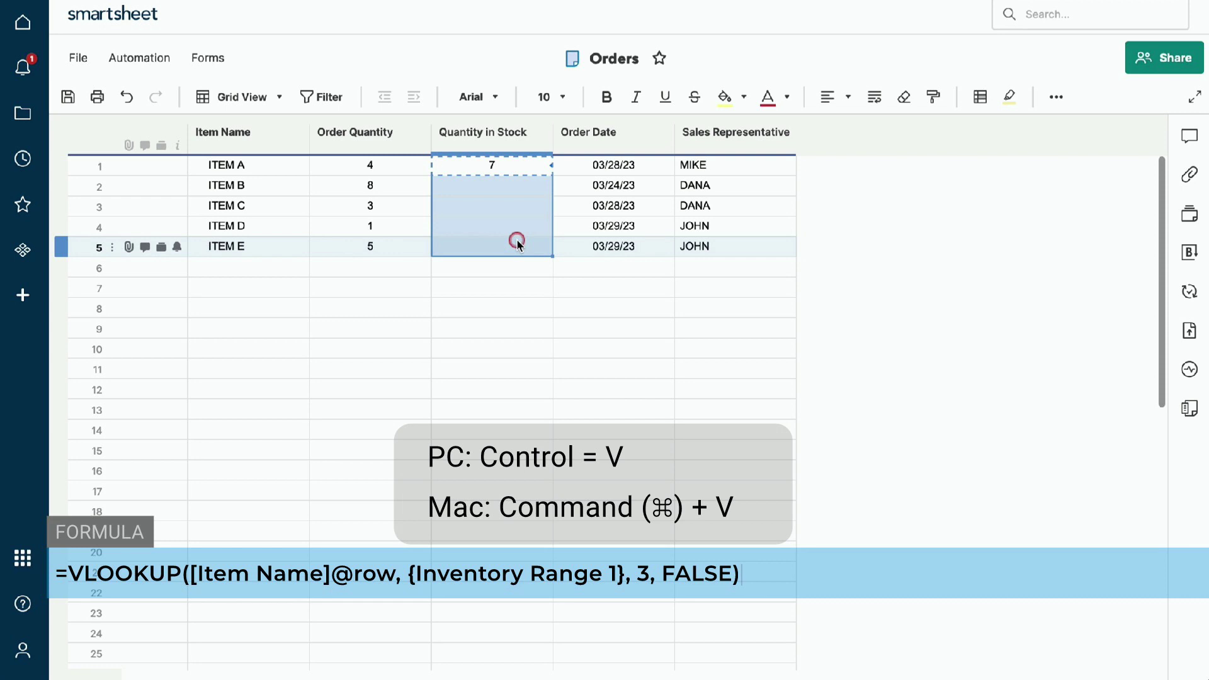
key(ctrl+v)
click(517, 270)
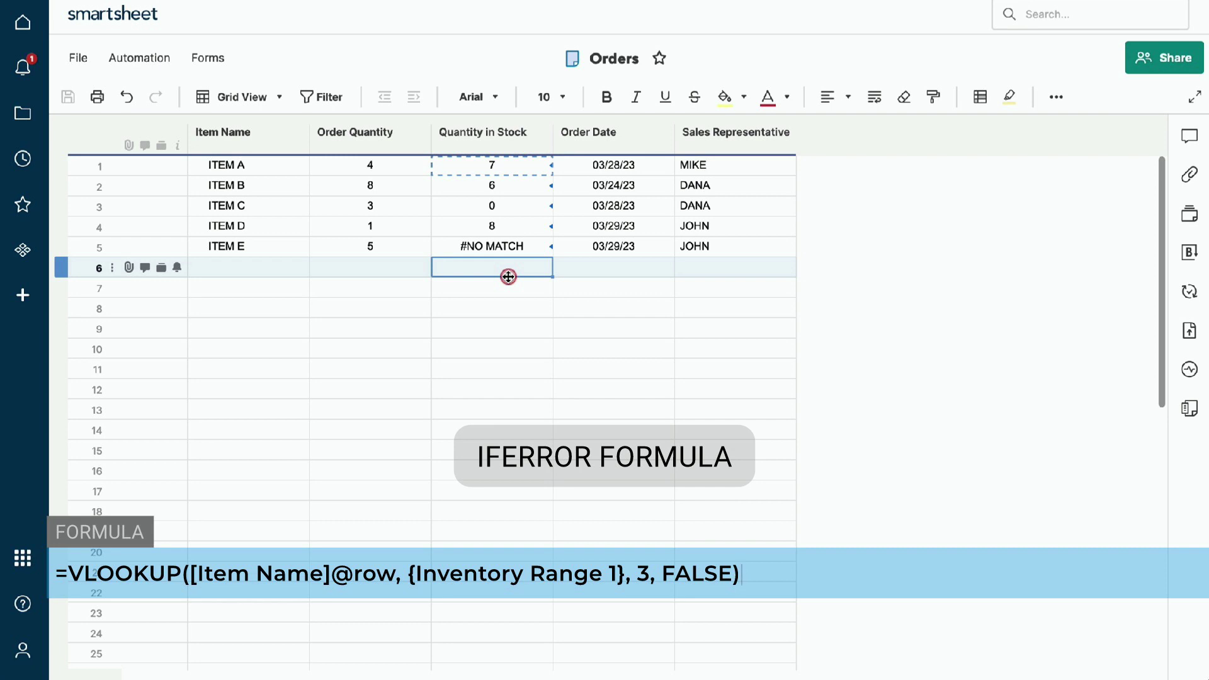
Step: Wrap row 1's VLOOKUP in IFERROR with fallback text "NOT FOUND IN INVENTORY"
click(488, 164)
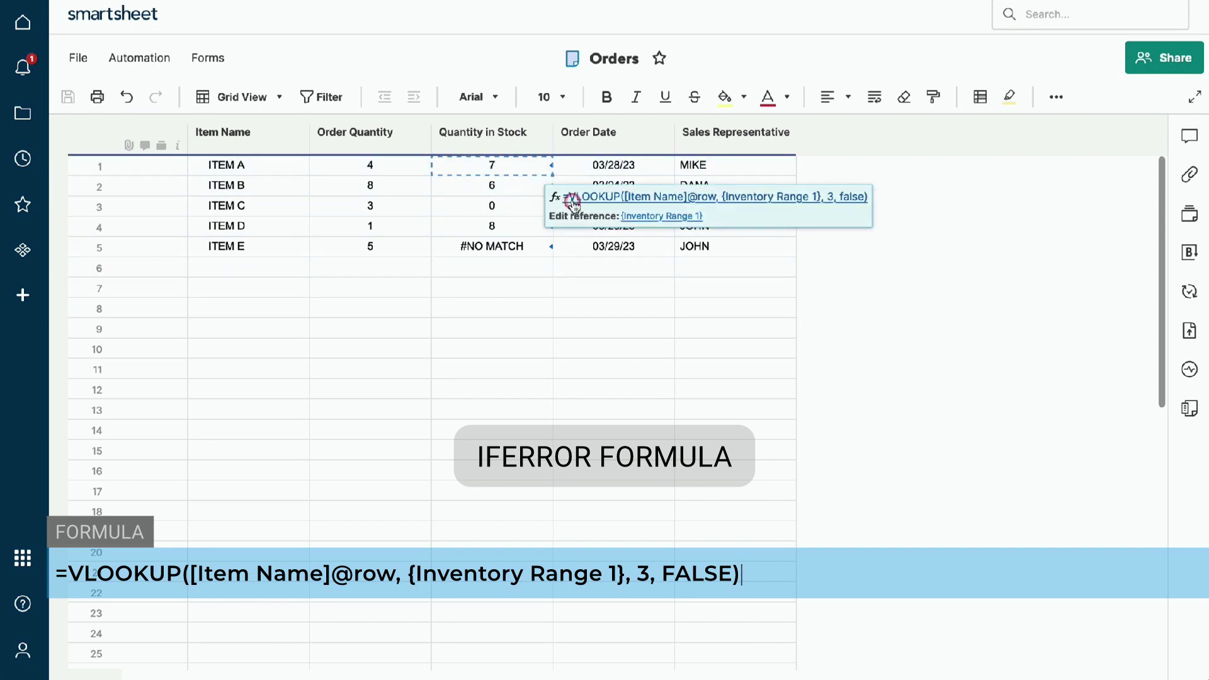
click(575, 199)
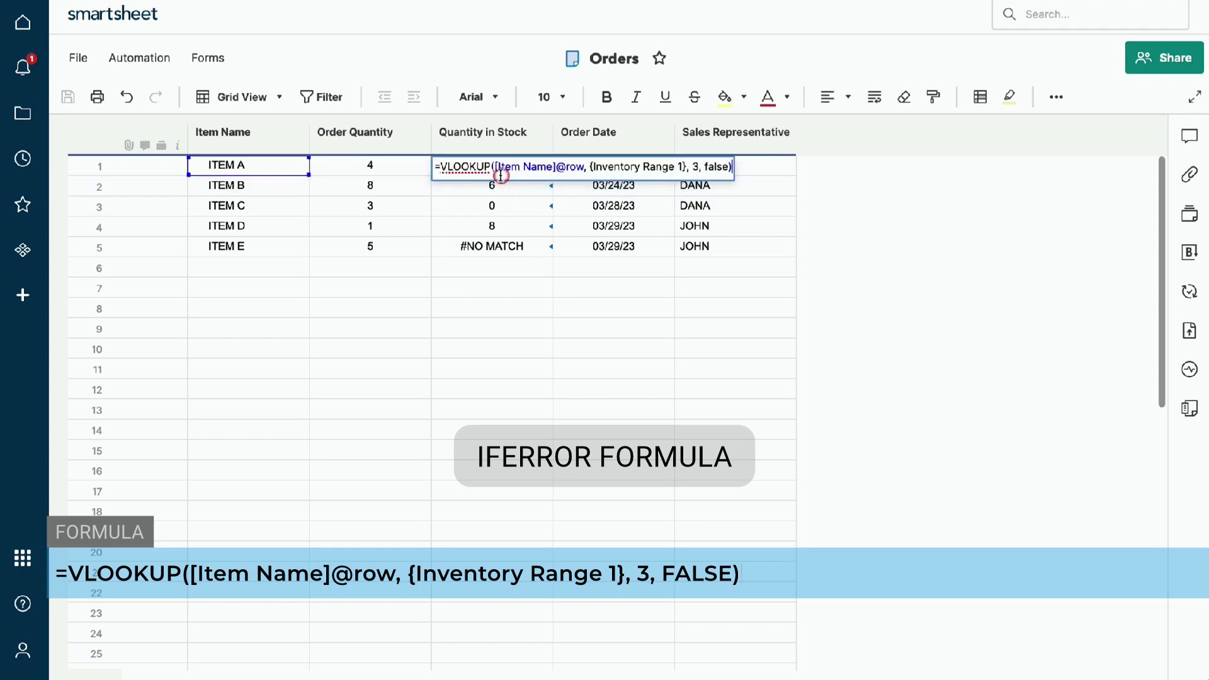
click(442, 166)
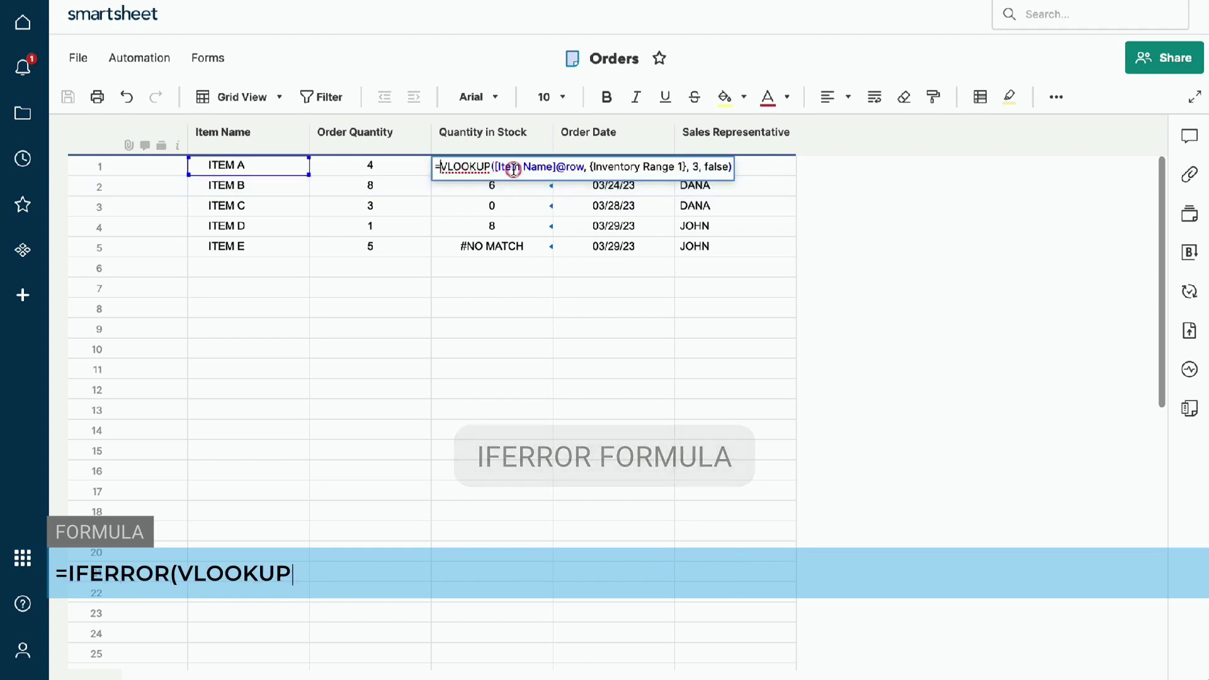
text(IFERROR)
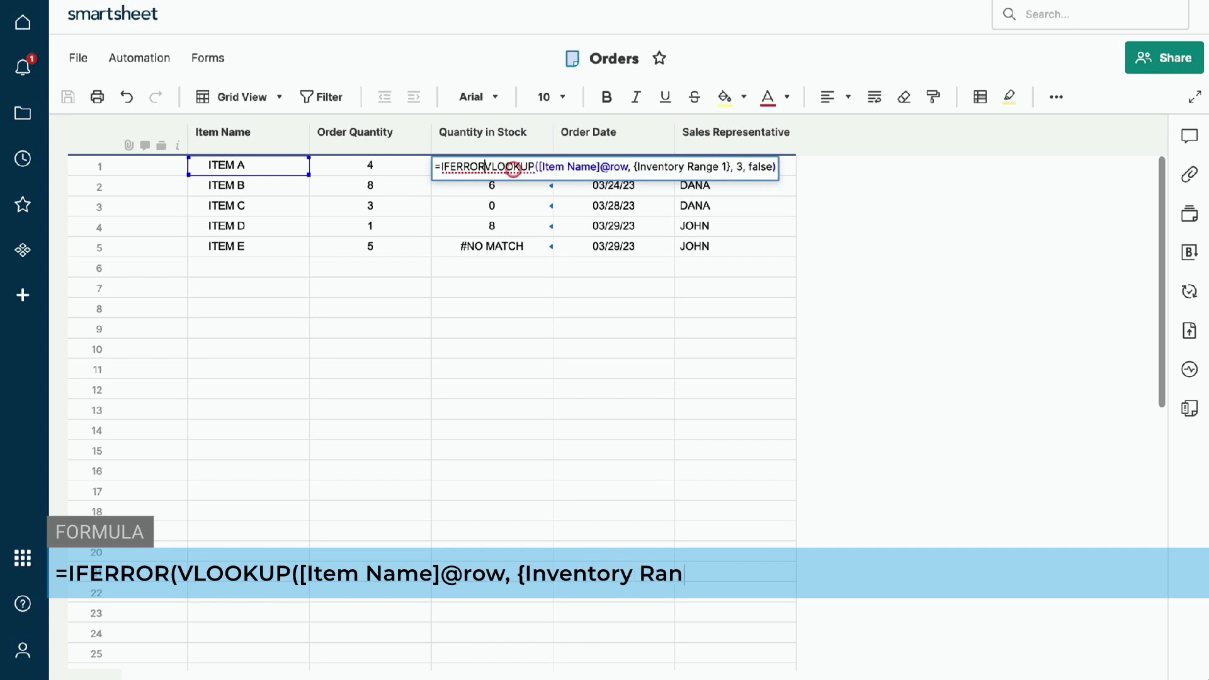
text(()
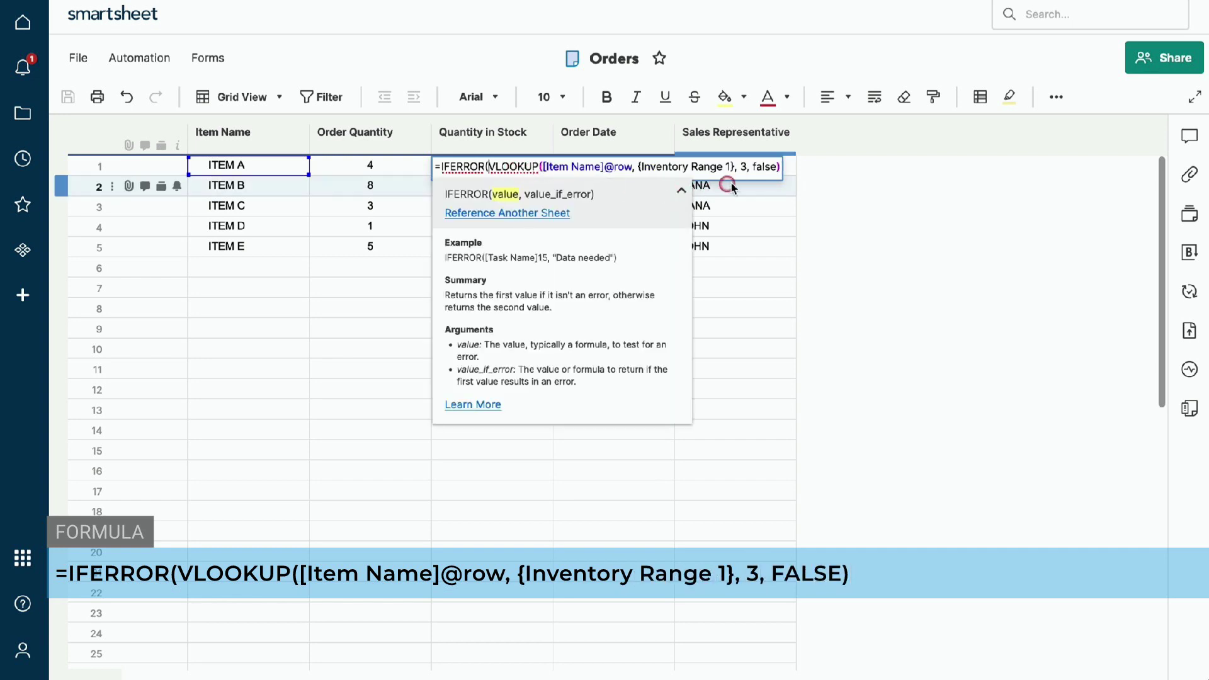
click(786, 169)
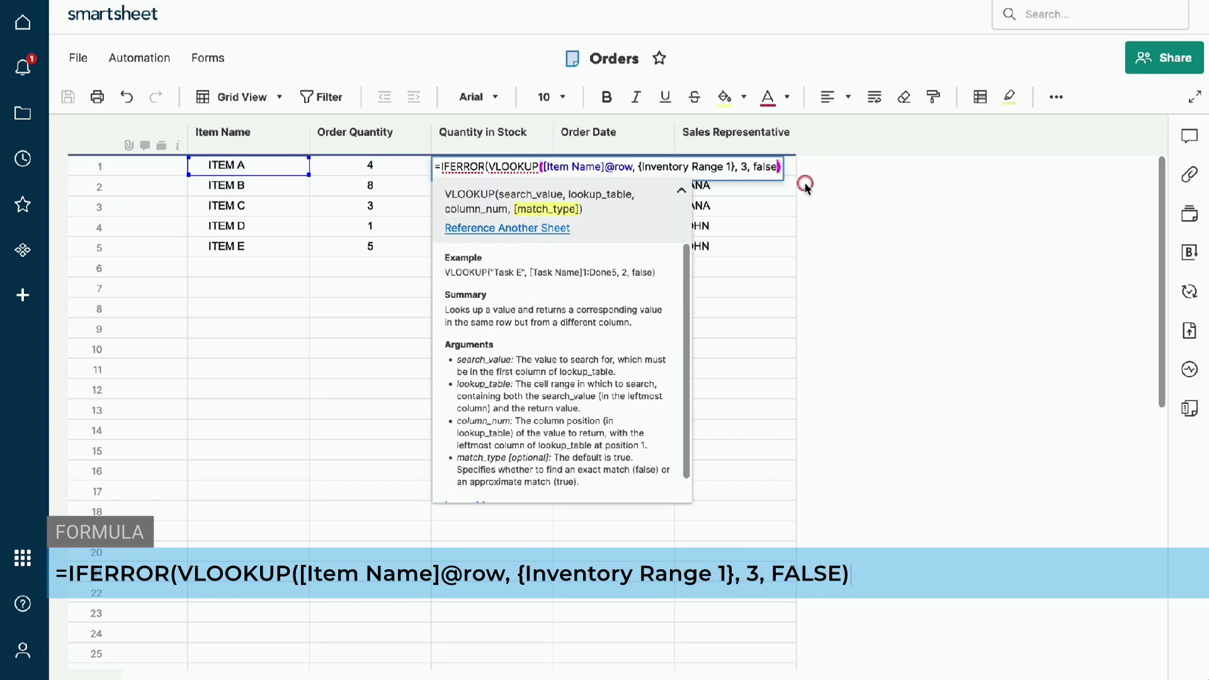
key(Left)
key(Right)
text(,)
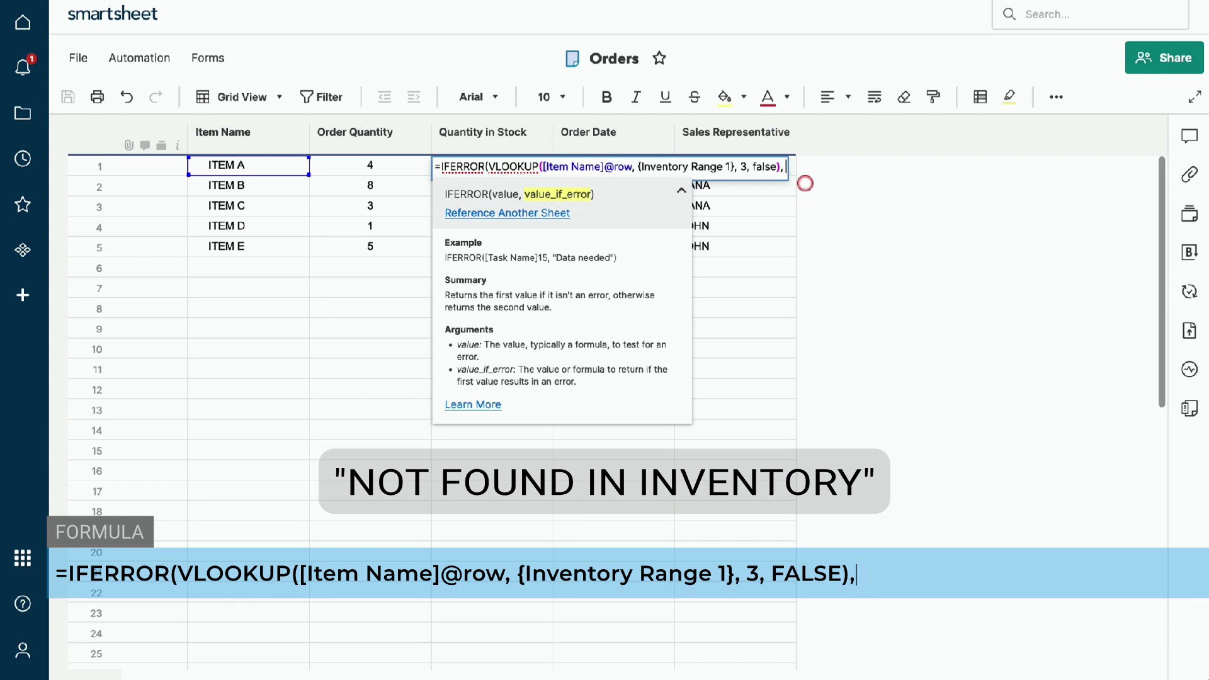
text("NO)
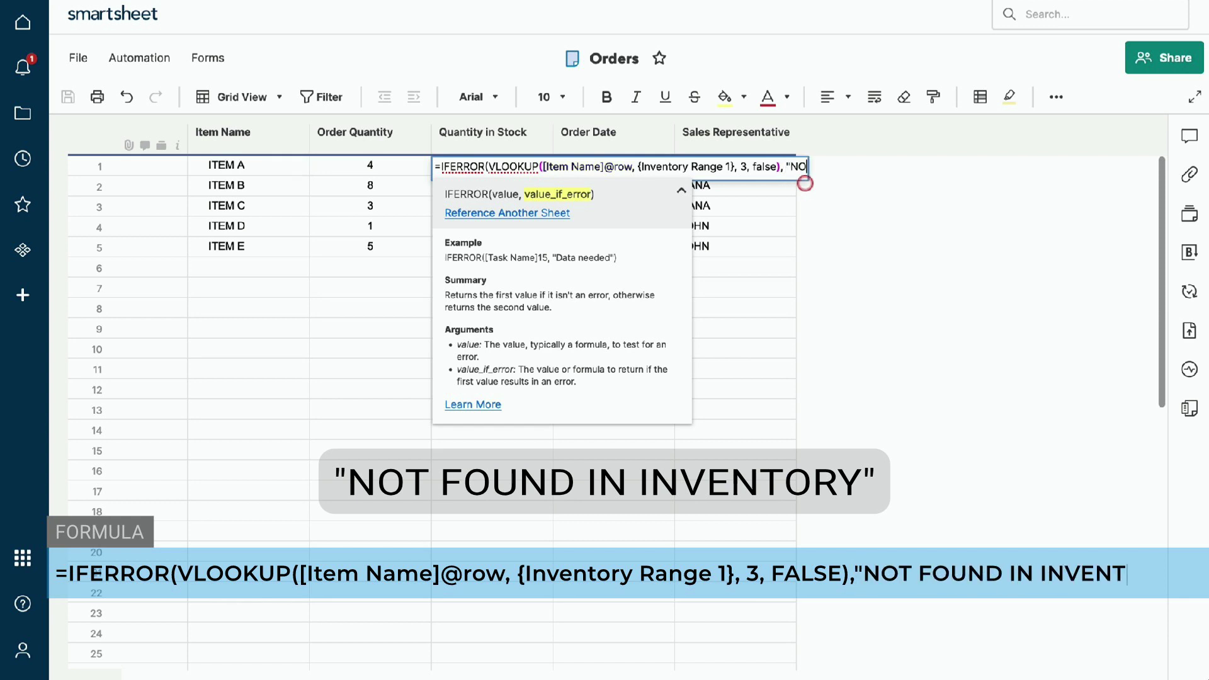
text(T FOUND IN )
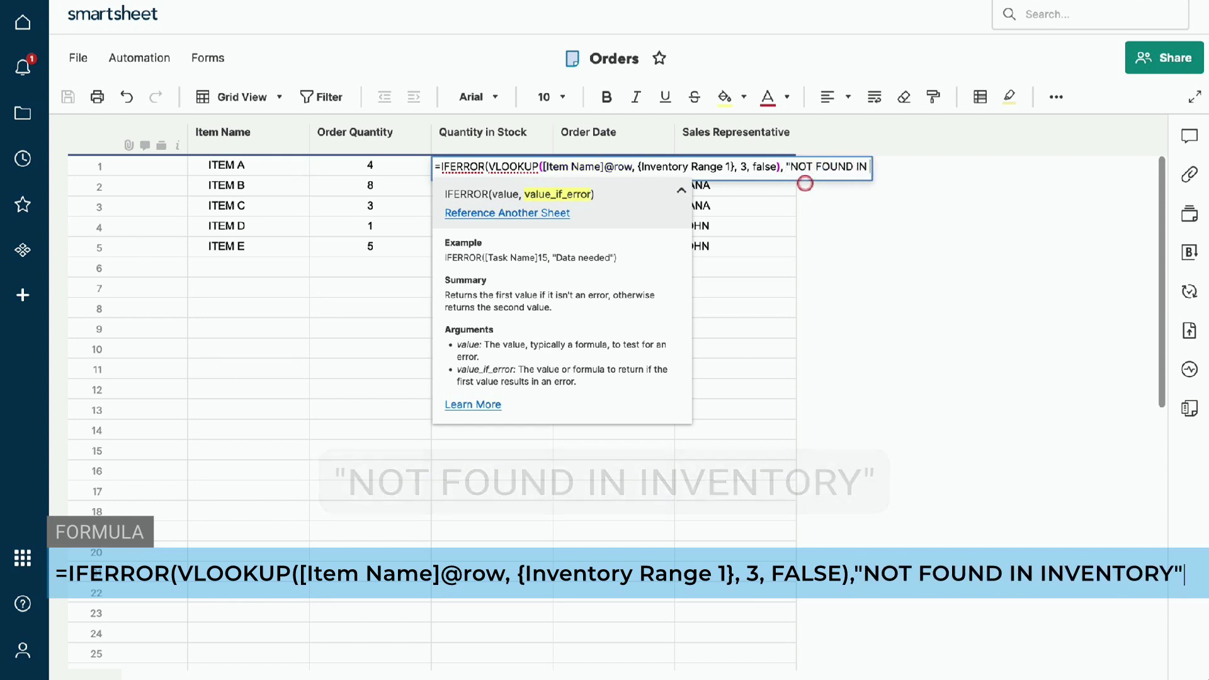
text(INVENTORY)
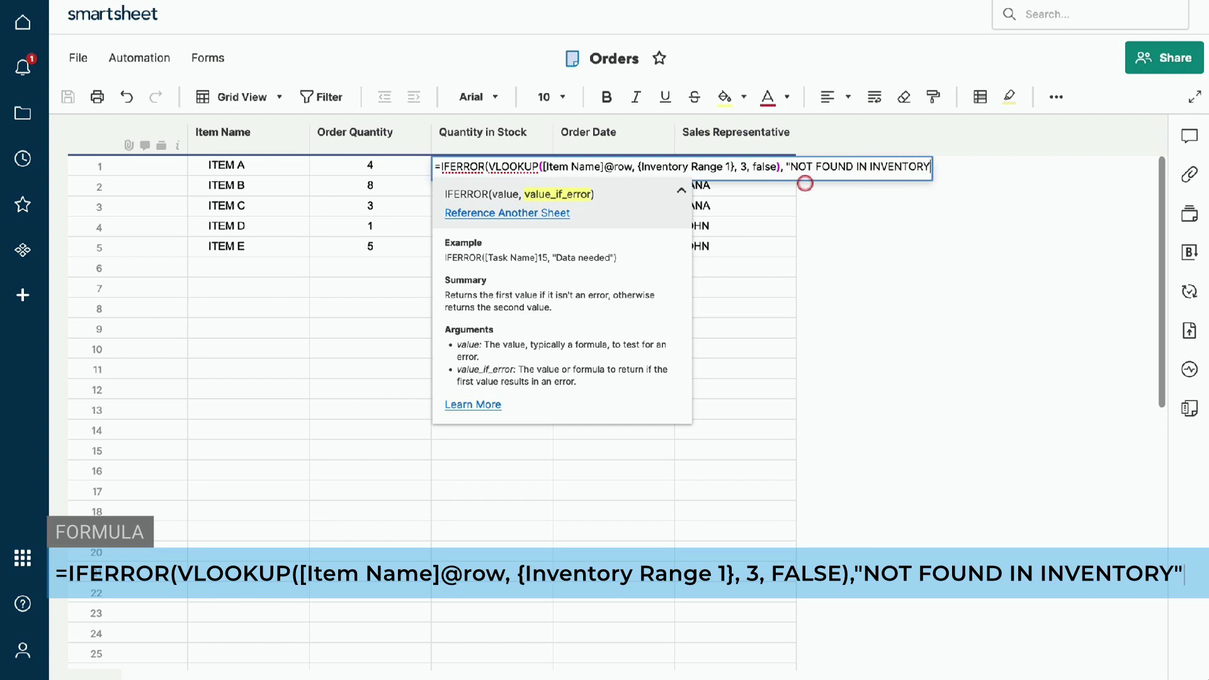
text(")
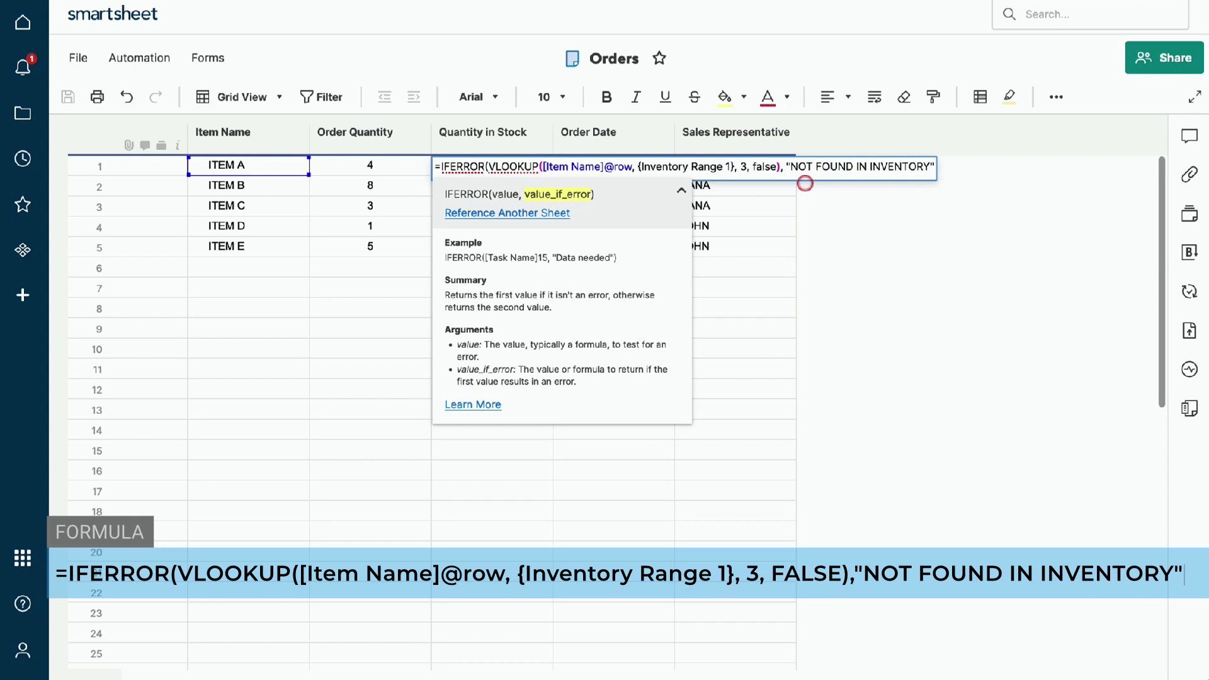
key(Return)
Step: Paste the IFERROR formula into Quantity in Stock rows 1–5
click(526, 169)
key(ctrl+c)
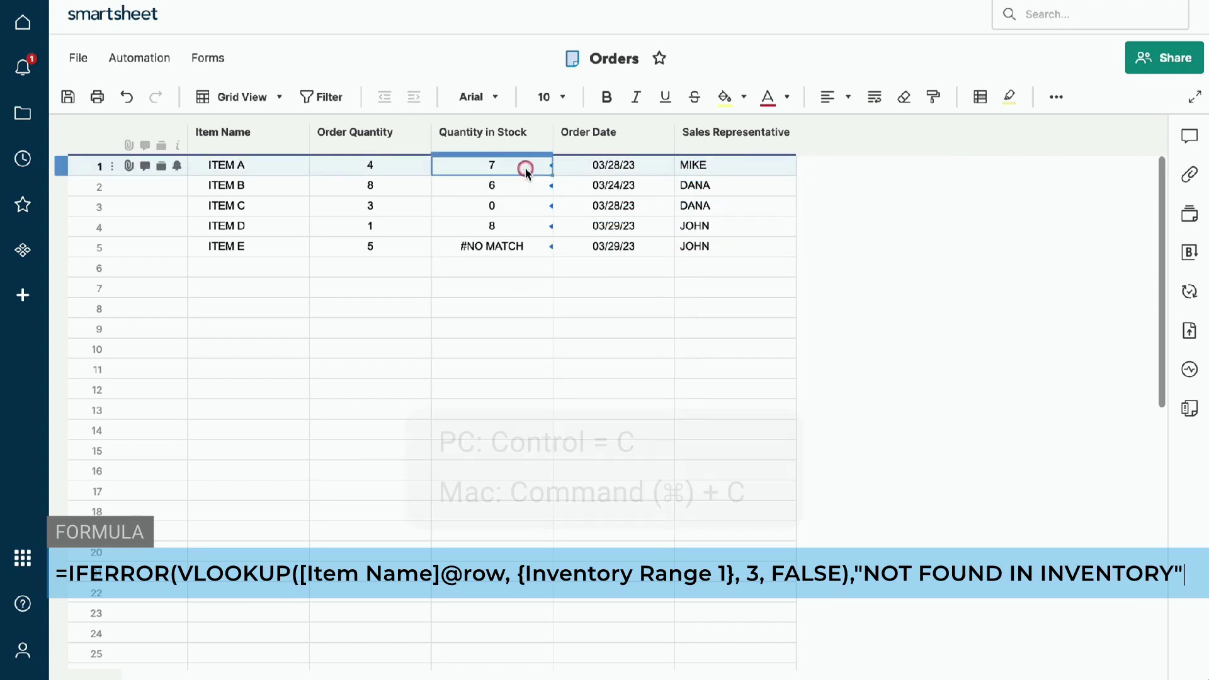
drag(526, 170, 514, 242)
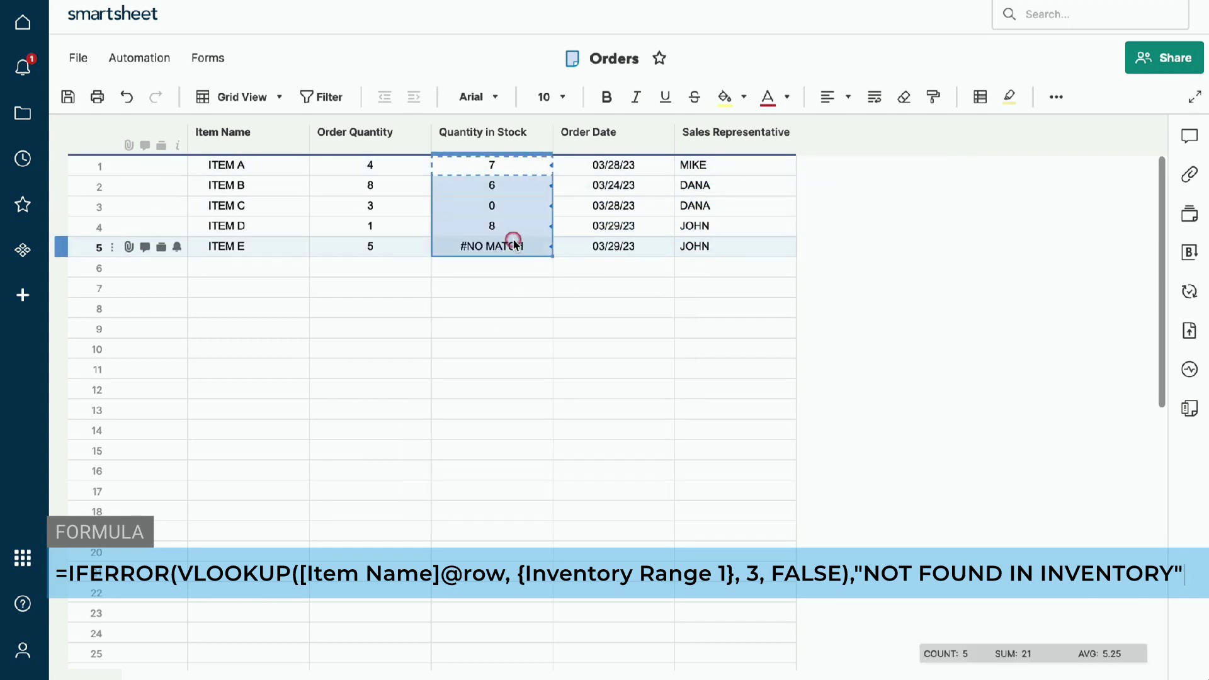
key(ctrl+v)
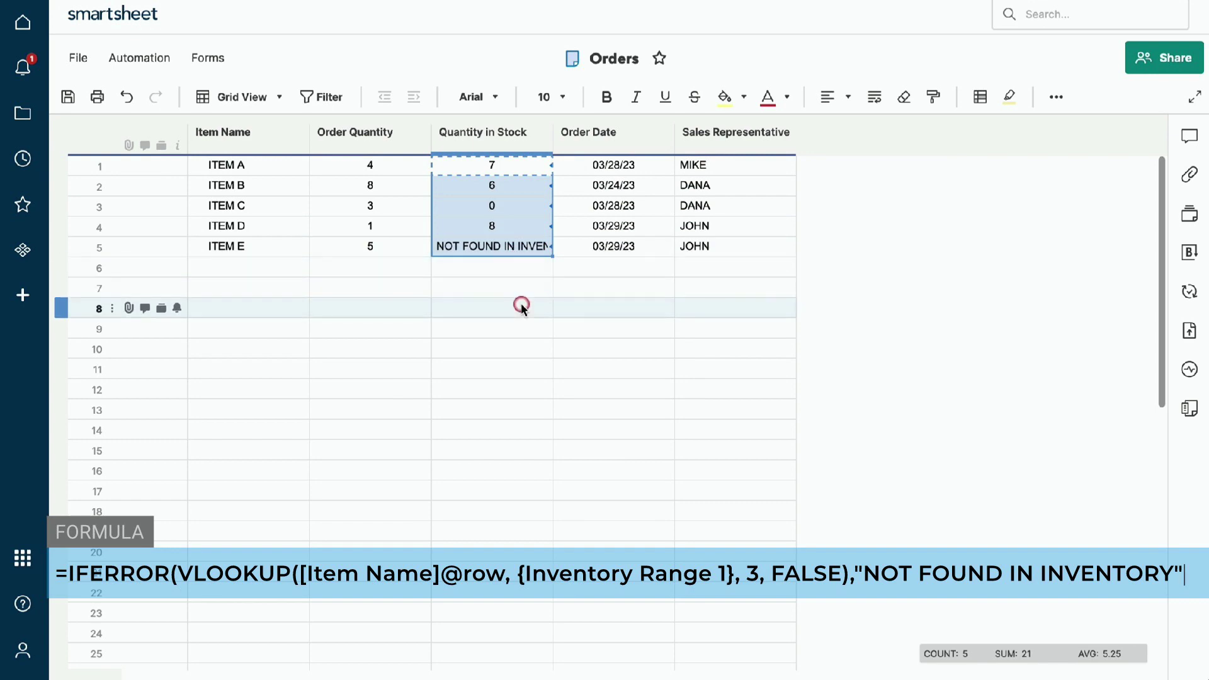